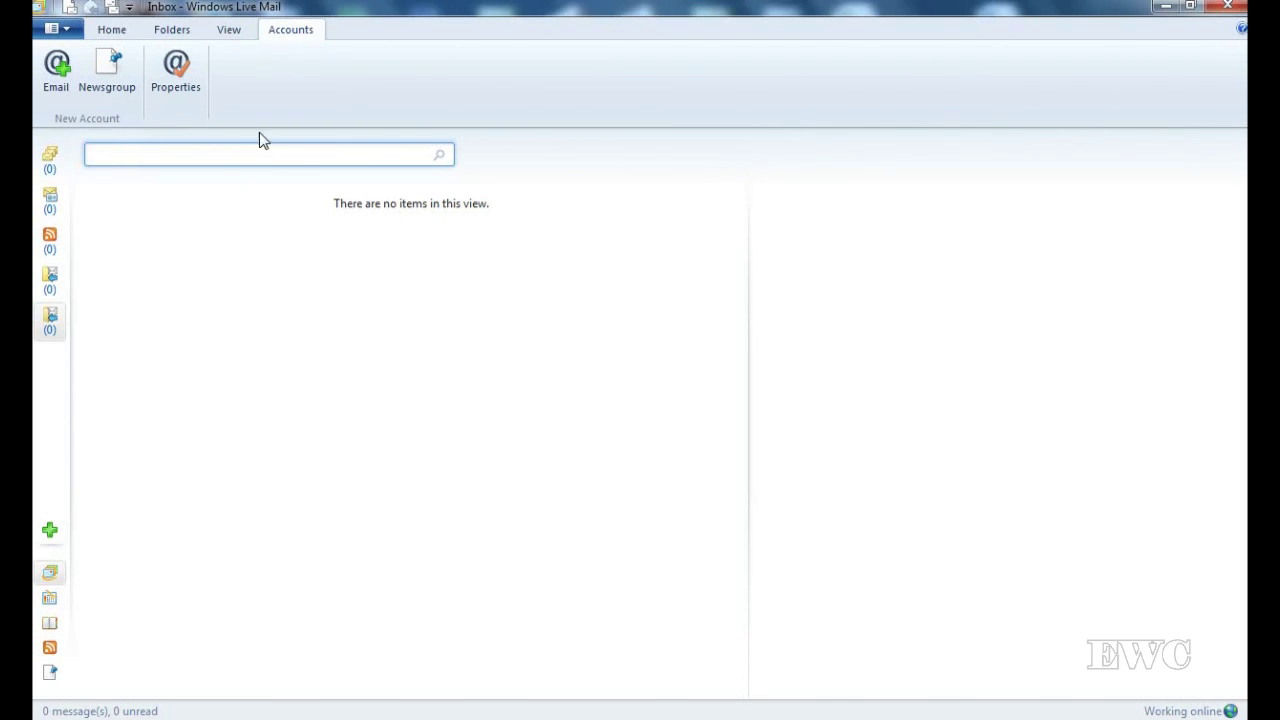
Open the workshop mail account's Properties from the Accounts ribbon.
click(168, 66)
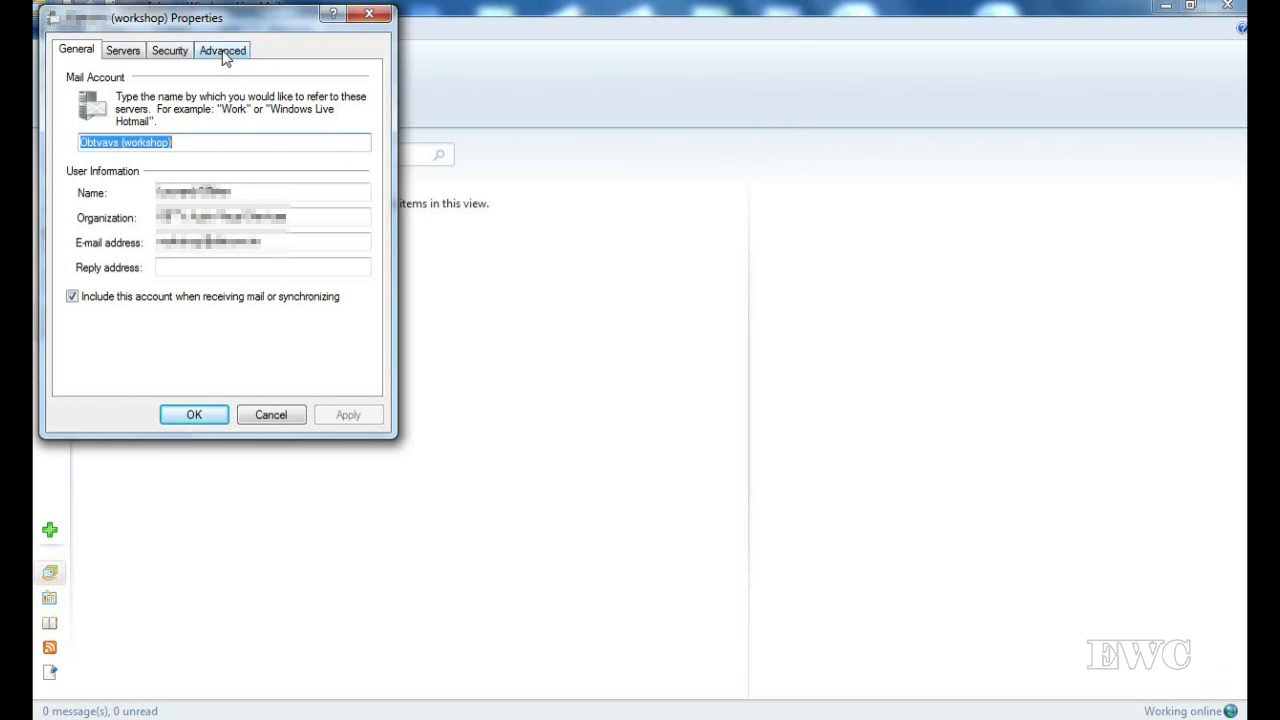
On the Servers tab, check the outgoing server smtp.tools.sky.com and open its authentication settings.
click(125, 52)
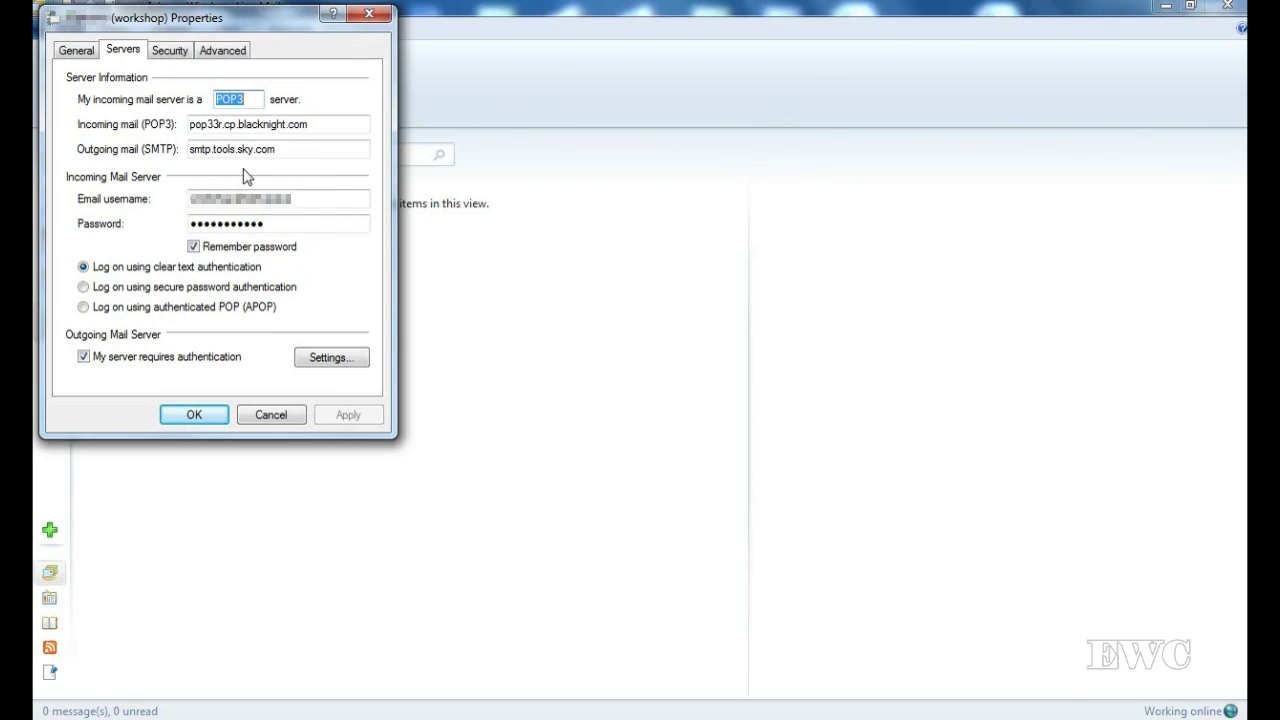
click(279, 149)
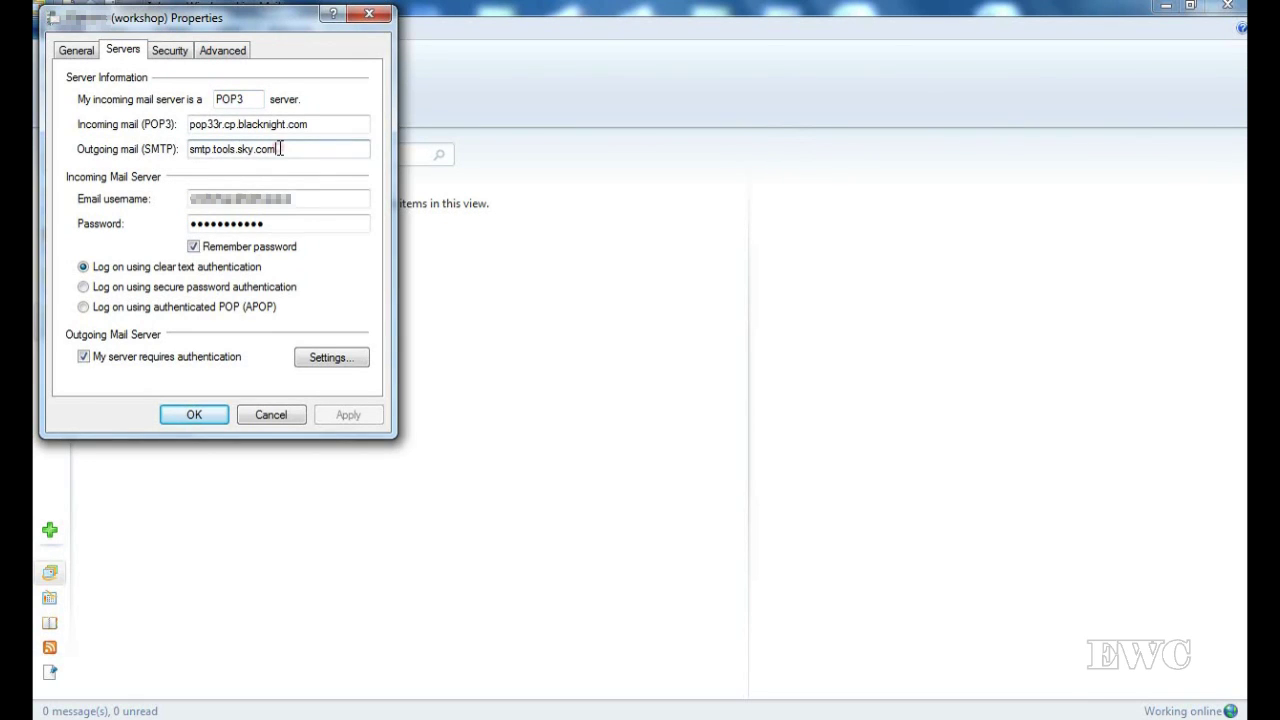
double_click(279, 149)
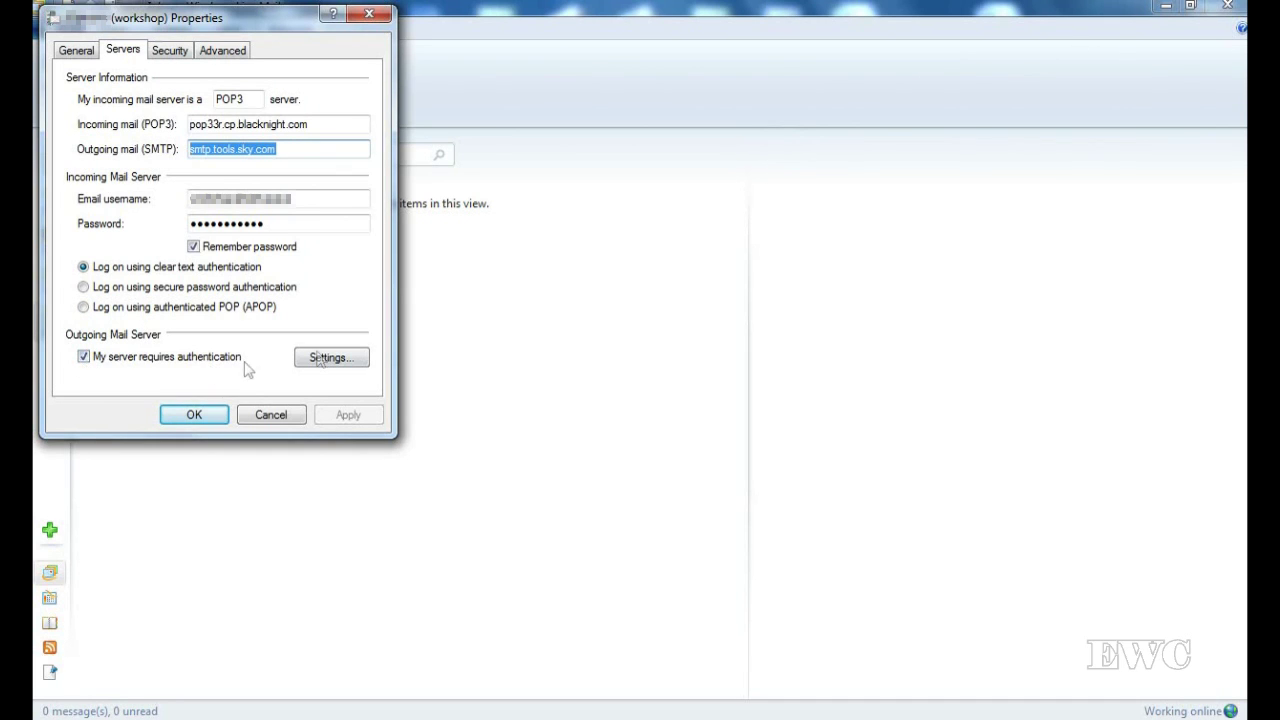
click(331, 359)
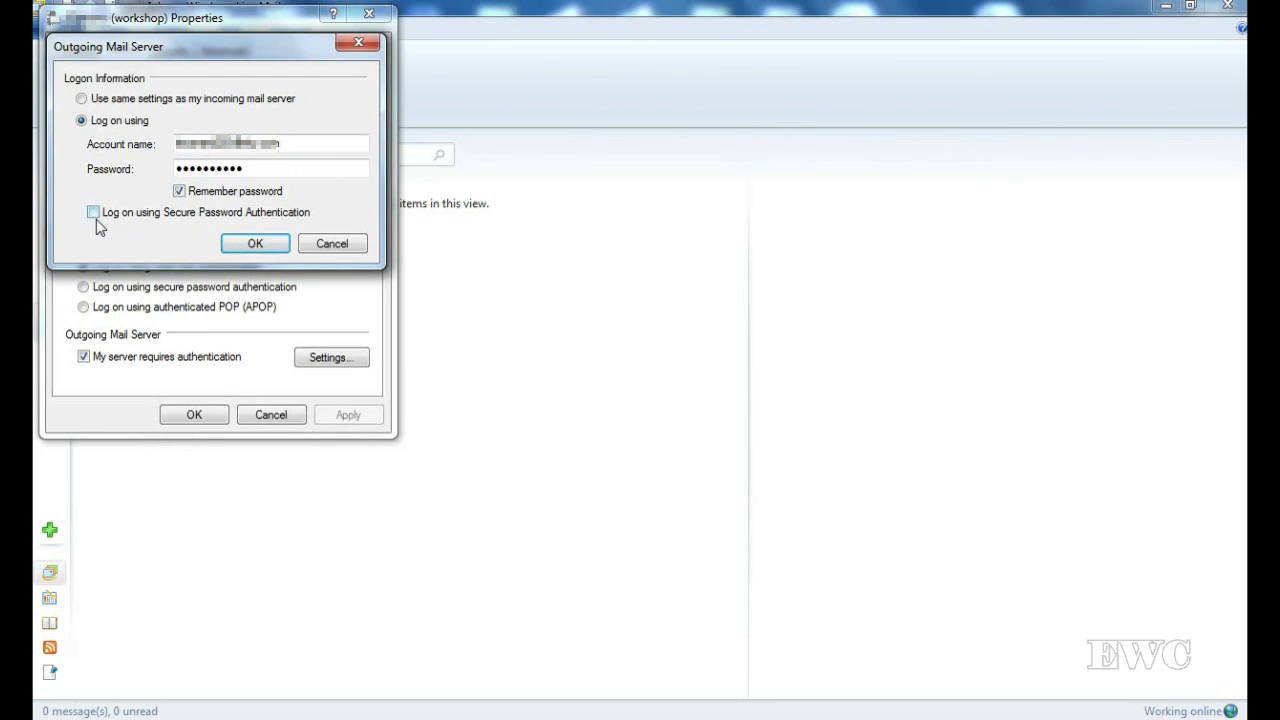
Accept the outgoing server logon settings and move to the Advanced port settings.
click(239, 246)
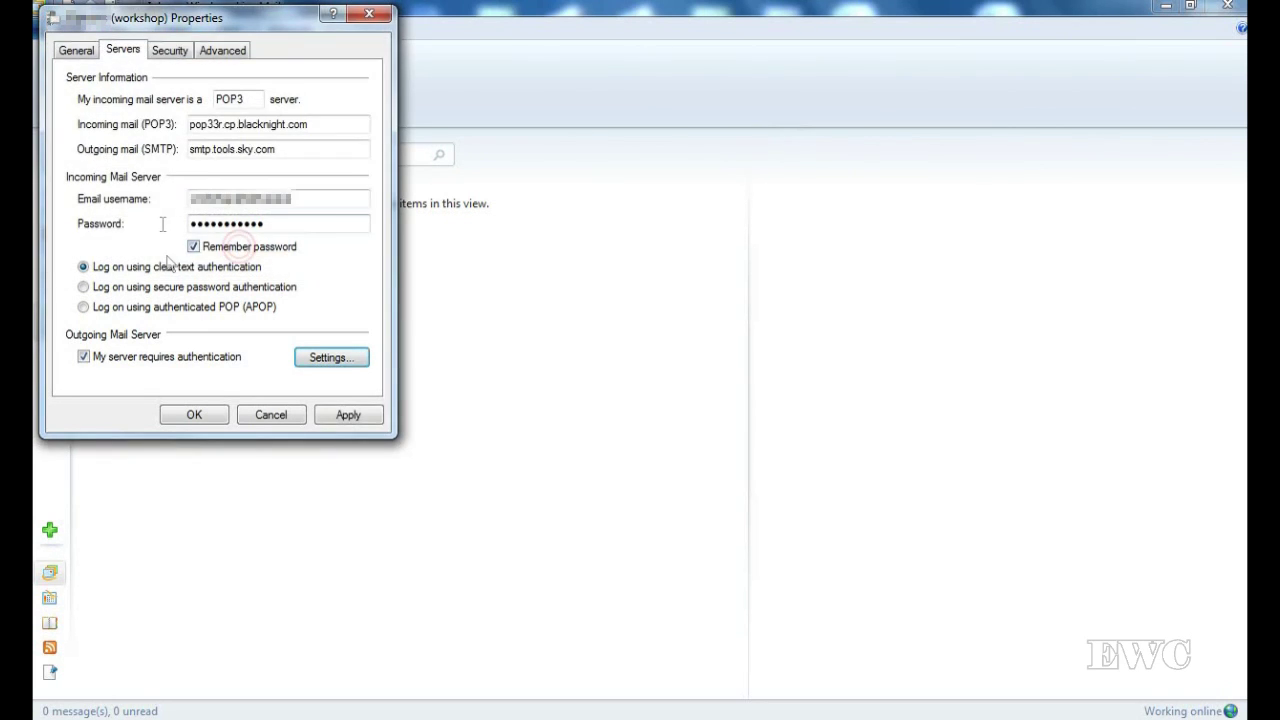
click(213, 60)
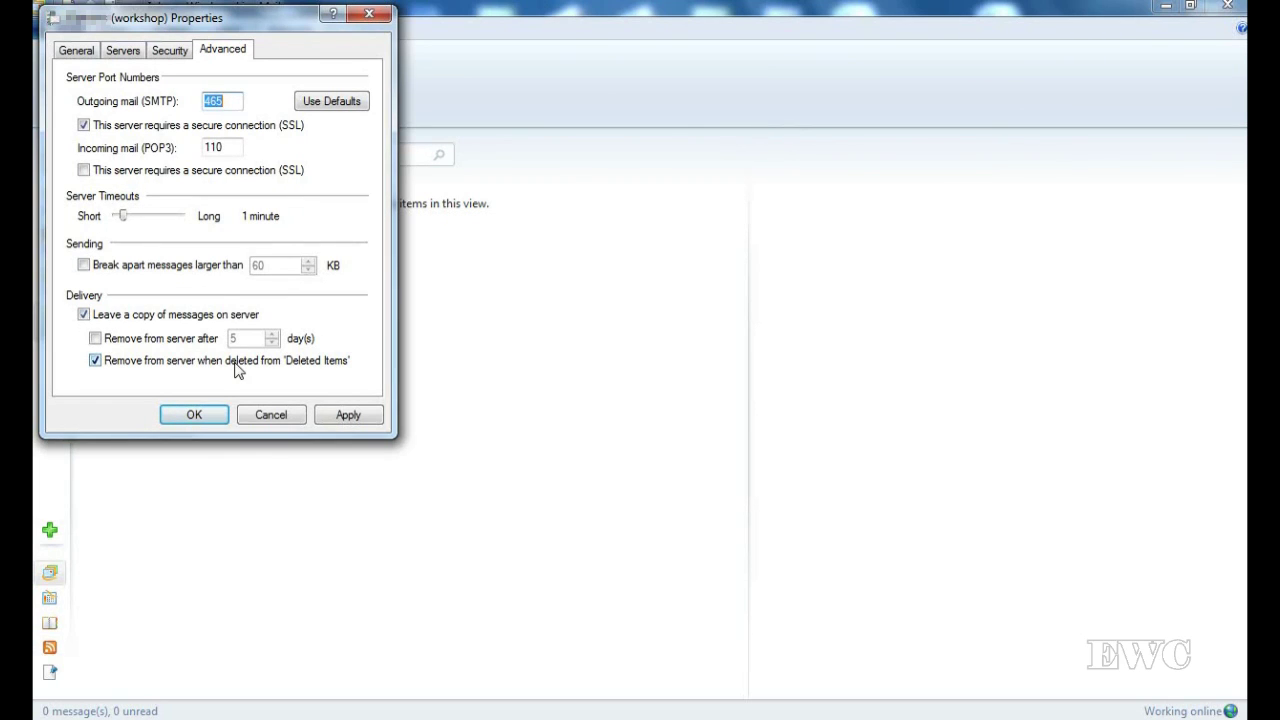
Apply the port 465 and SSL changes and close the account properties.
click(332, 418)
click(205, 413)
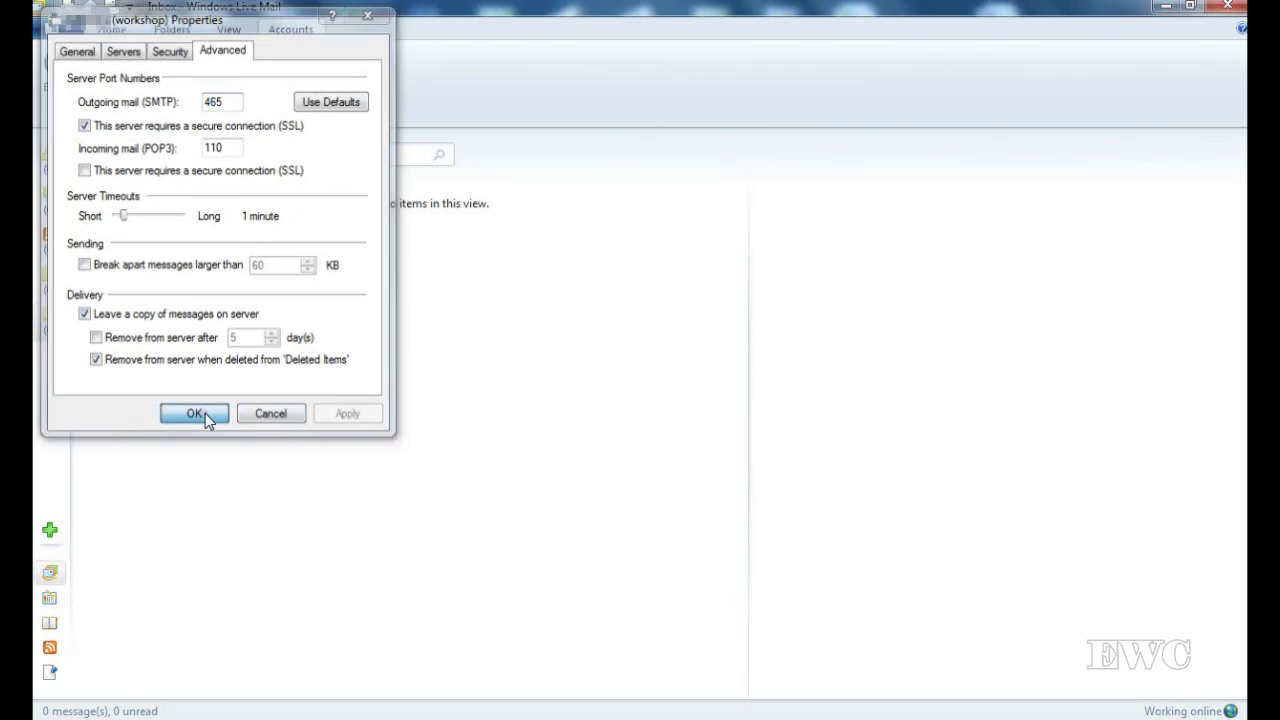
Switch to Internet Explorer and open the Sky email inbox from the Sky homepage.
click(174, 716)
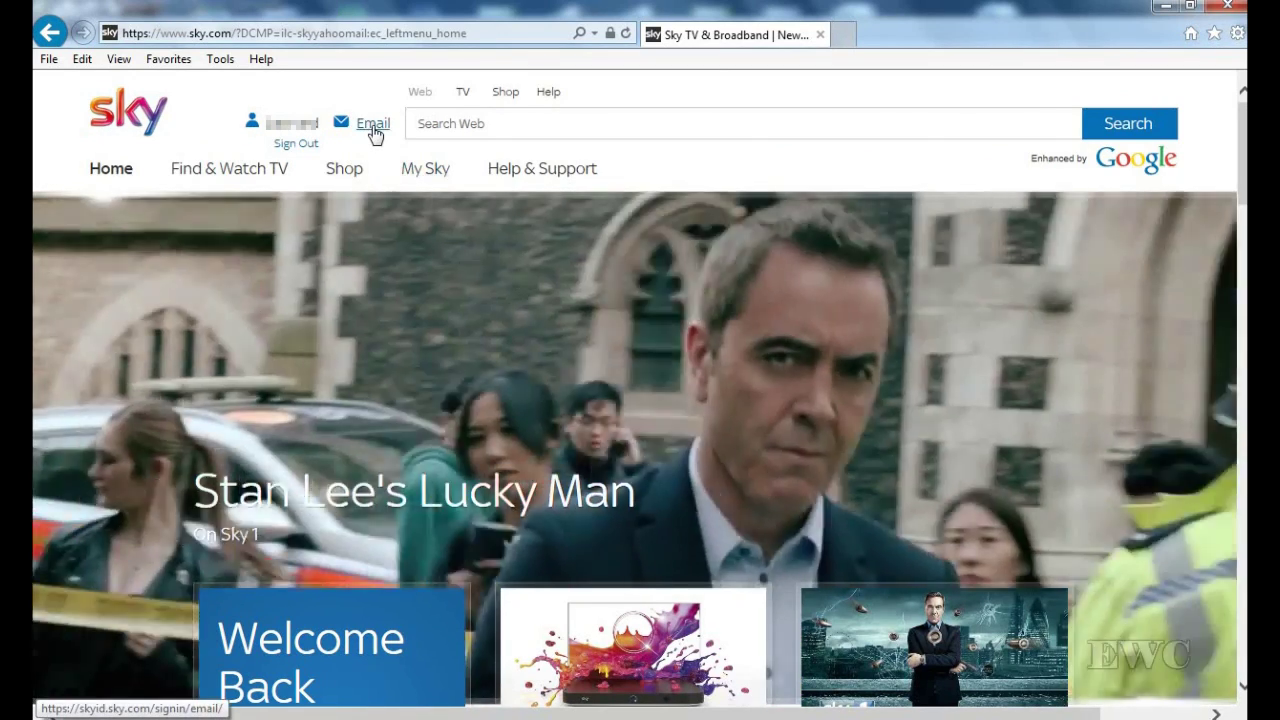
click(372, 124)
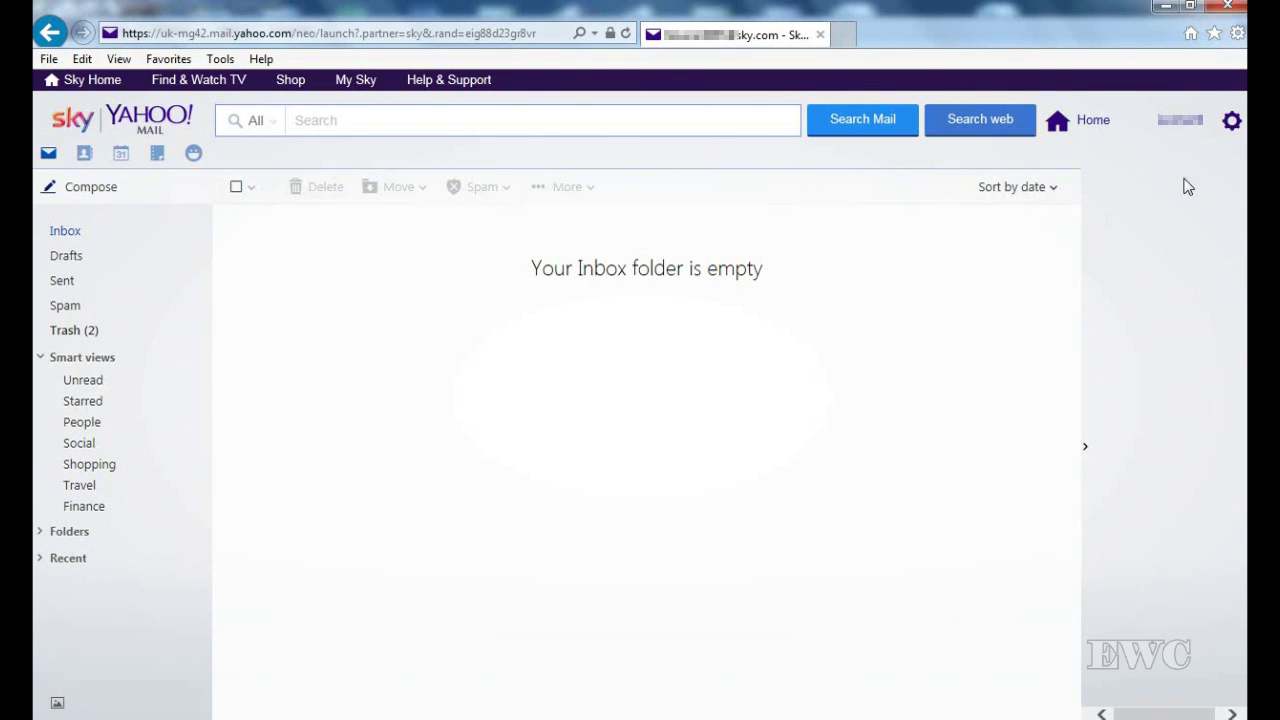
click(1232, 128)
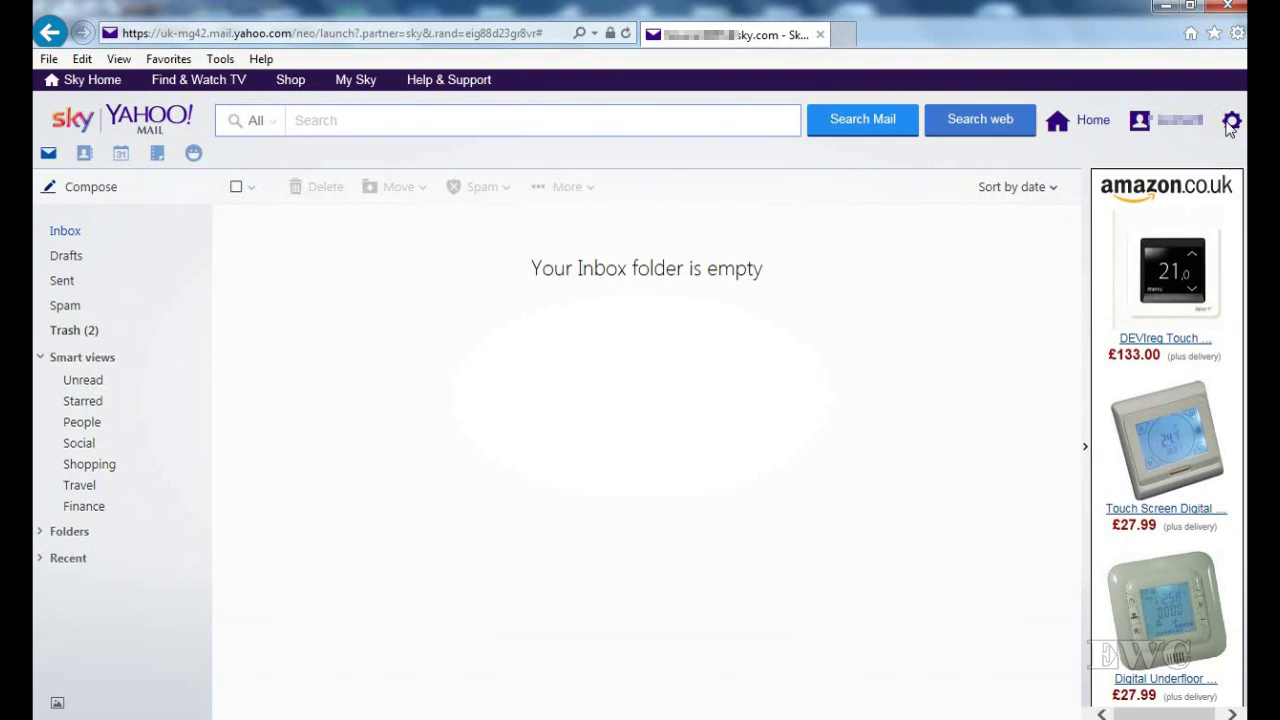
Open Sky Yahoo Mail Settings from the gear menu and show the Writing email options.
click(1230, 124)
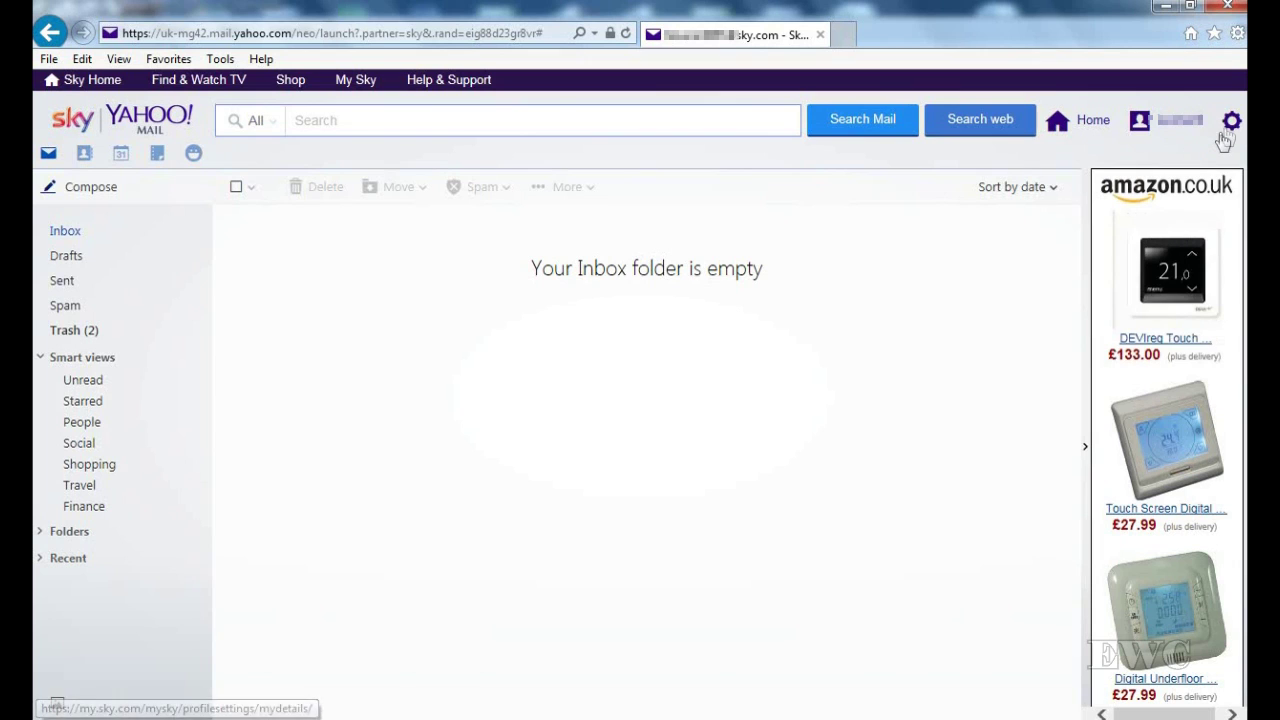
click(1230, 122)
click(1230, 122)
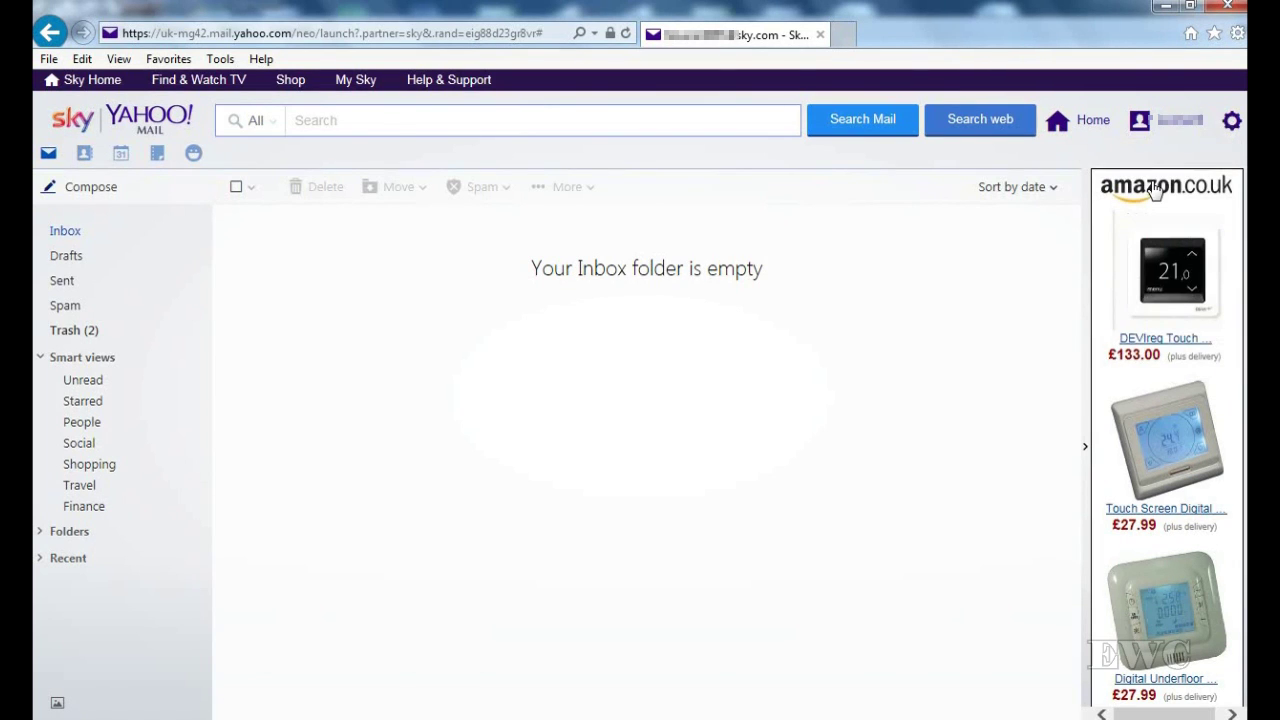
click(1232, 124)
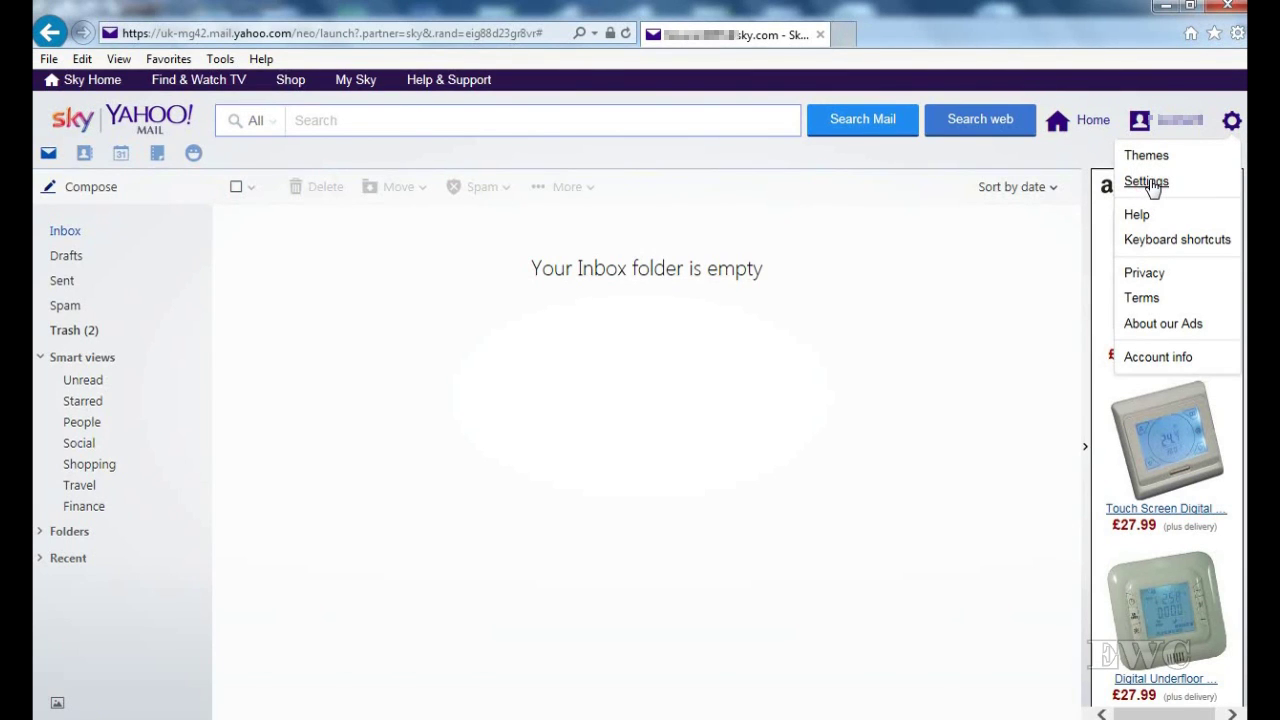
click(1146, 182)
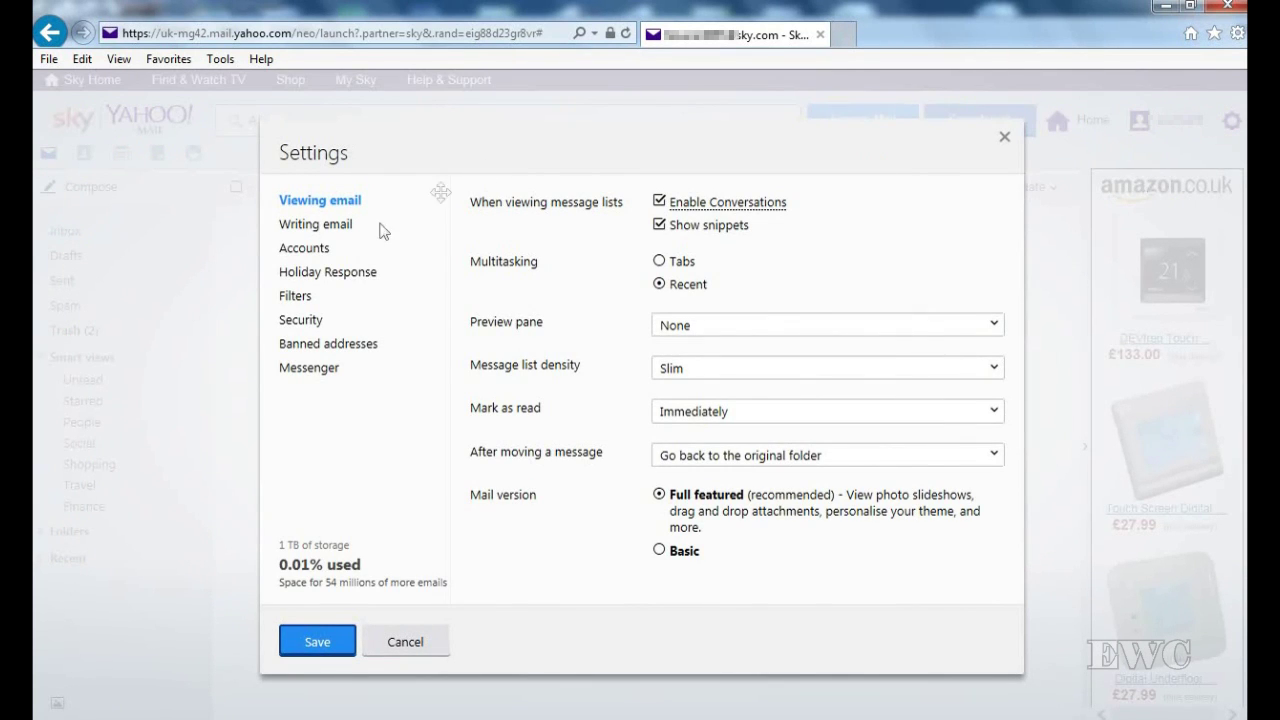
click(316, 222)
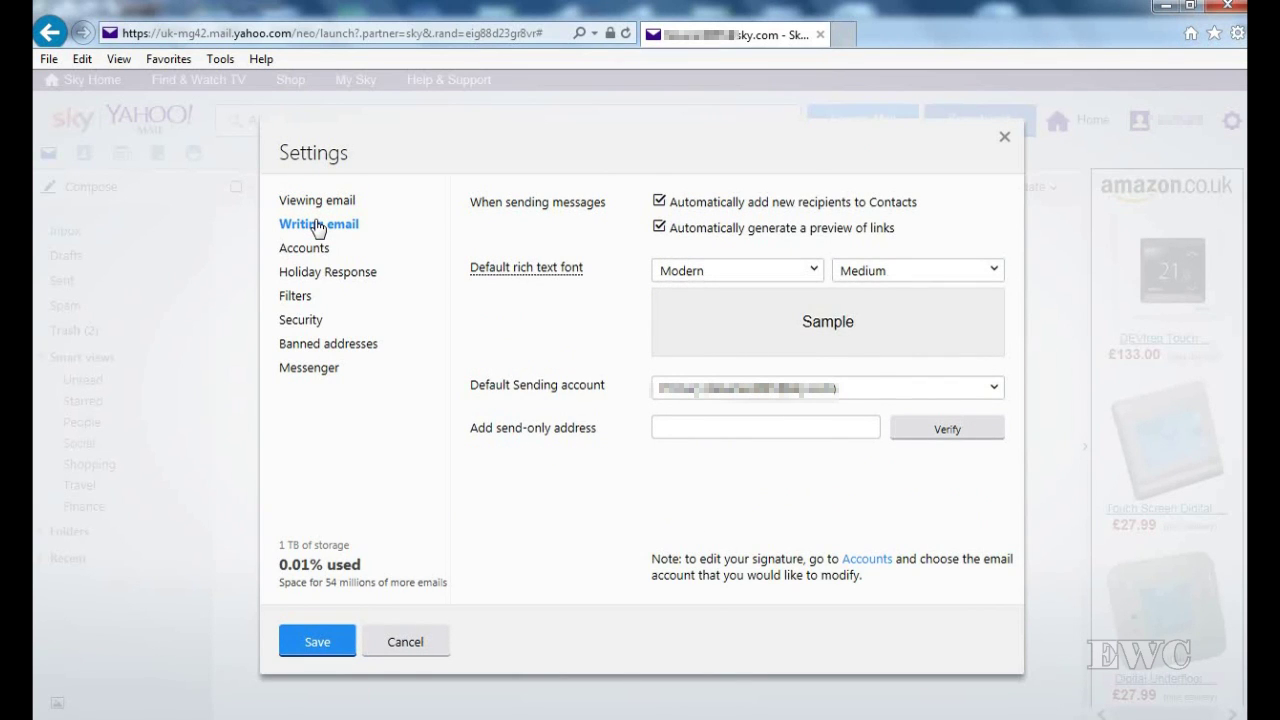
Verify an empty send-only address entry, which is rejected as invalid.
click(667, 426)
click(945, 430)
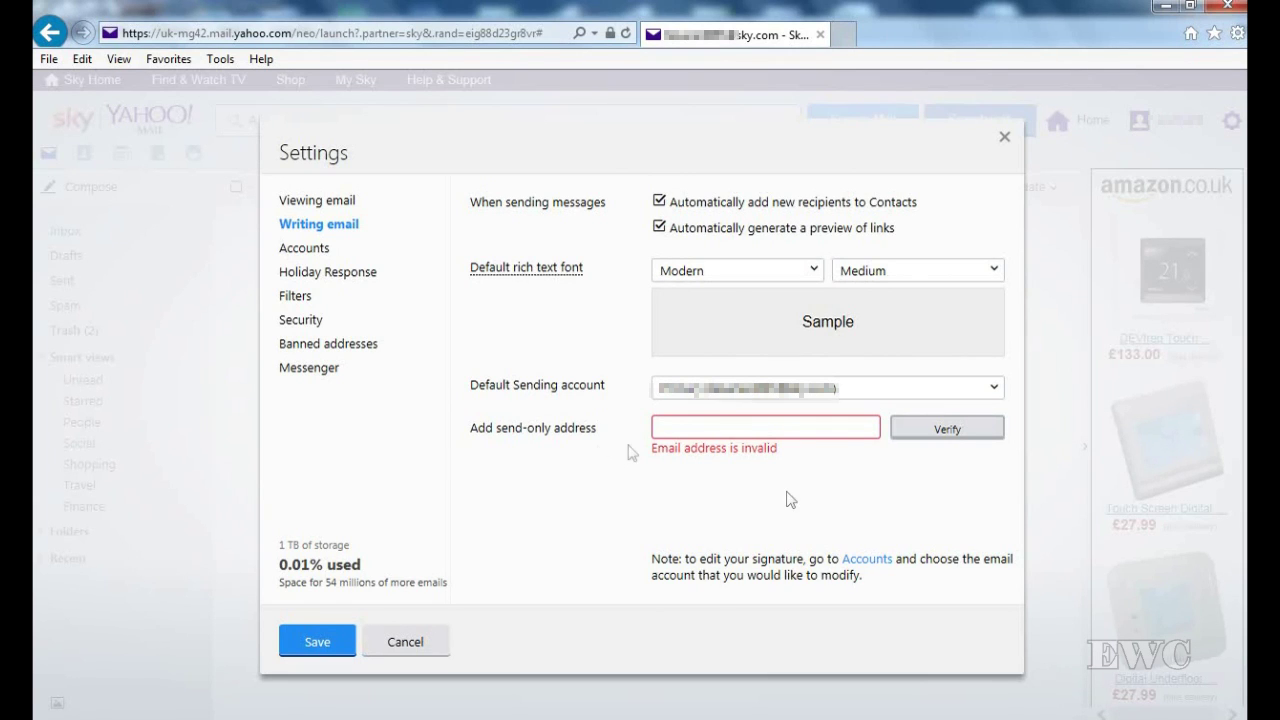
View the Accounts settings listing the main Sky Yahoo address and two send-only addresses.
right_click(311, 255)
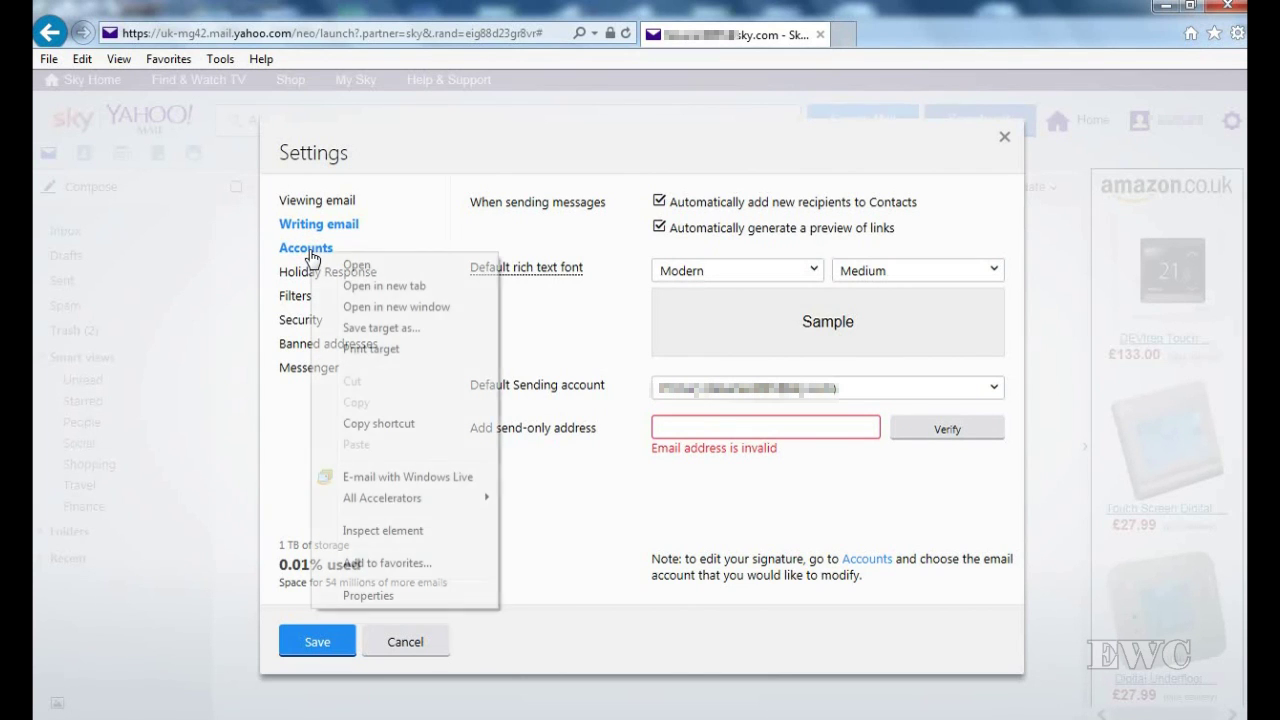
click(308, 252)
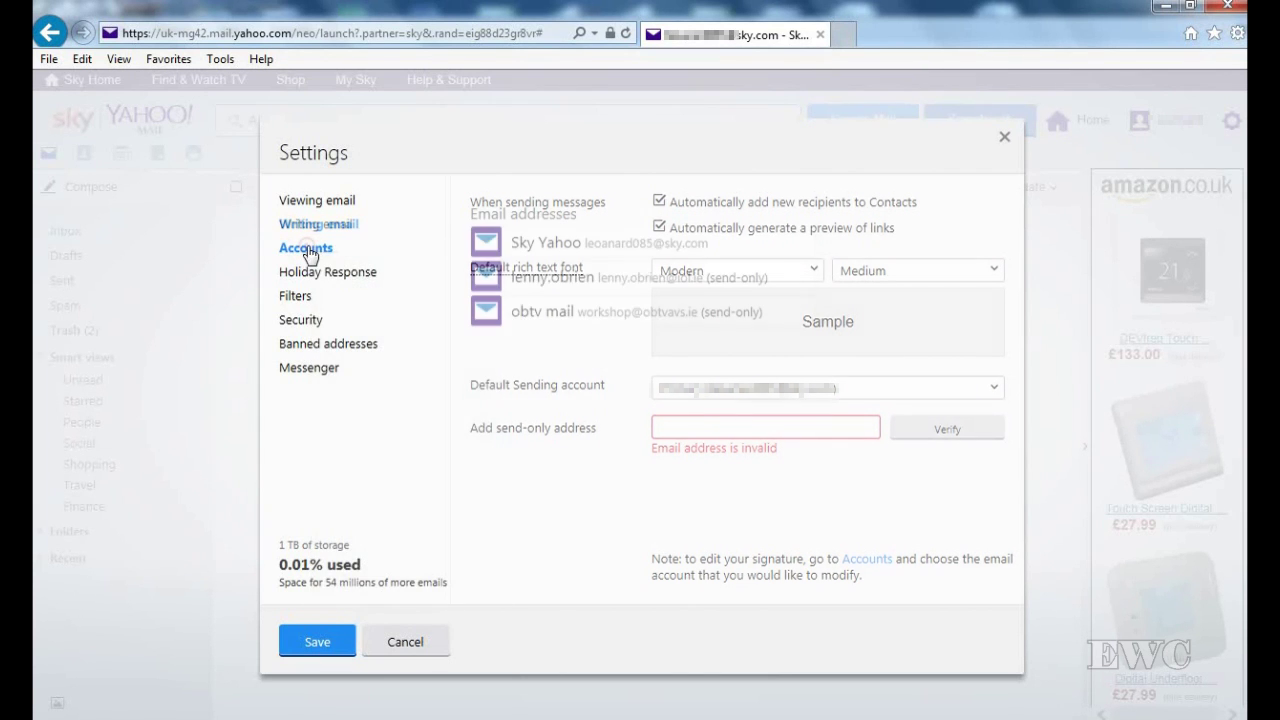